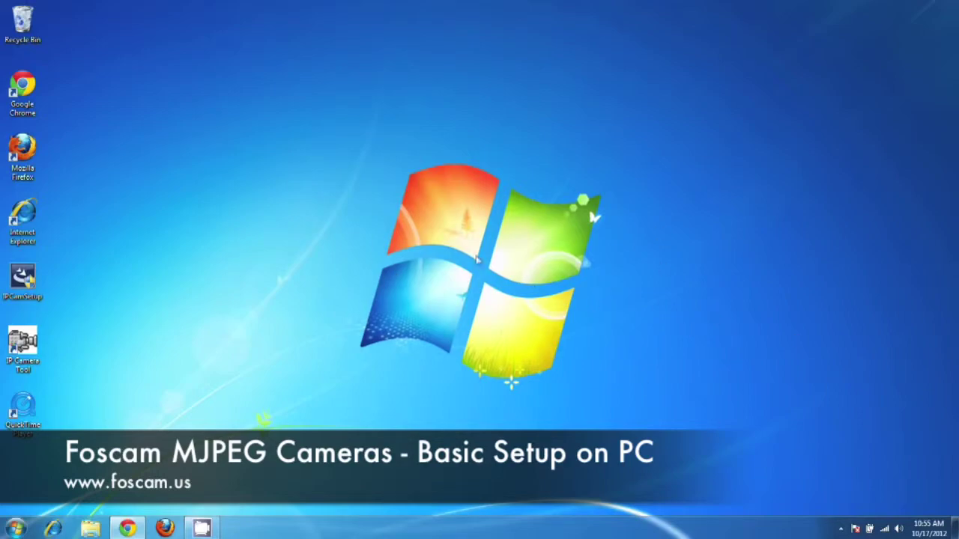
# Step: Check which wireless network the computer is connected to and close the network list
pyautogui.click(885, 529)
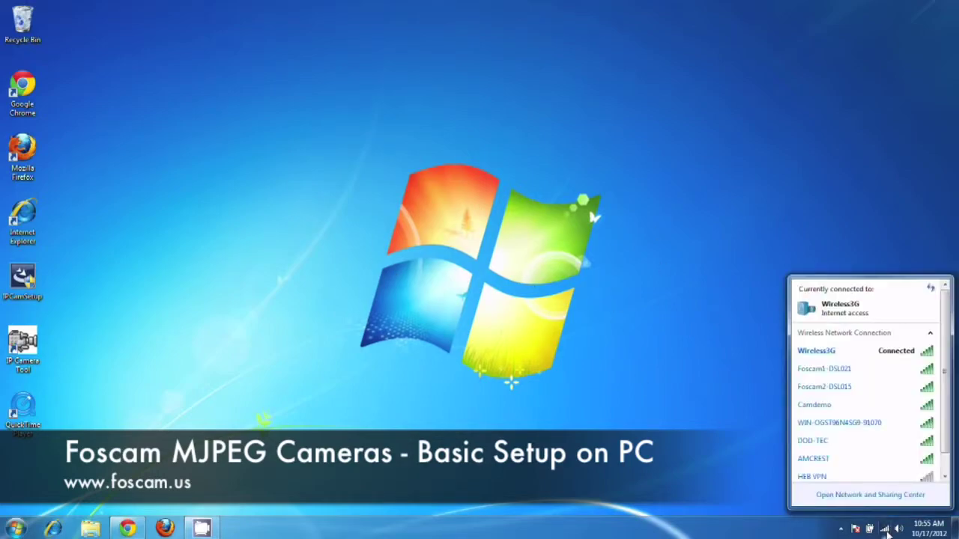
pyautogui.moveTo(829, 355)
pyautogui.click(457, 300)
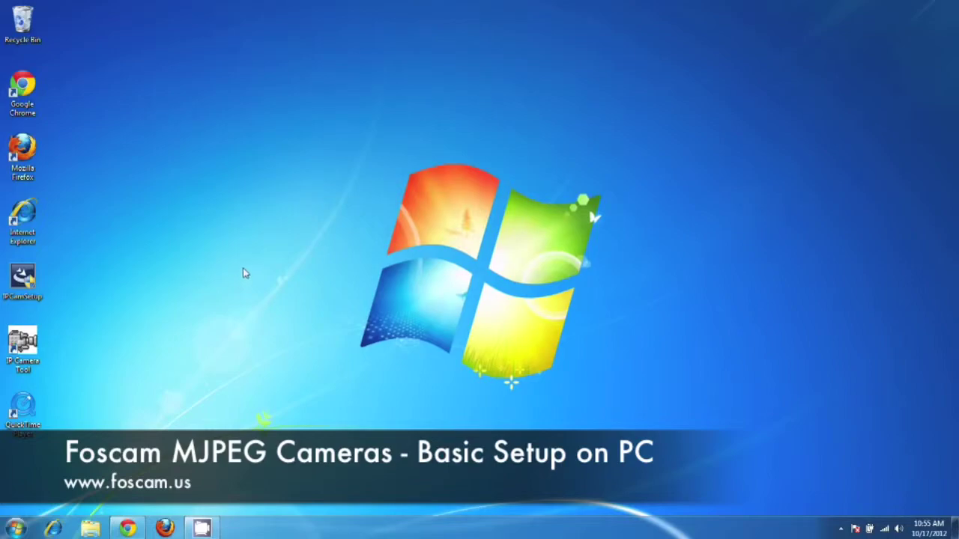
# Step: Switch to Chrome, review the IP Camera Tools downloads and setup guides on the Foscam support page, and minimize the browser
pyautogui.doubleClick(31, 368)
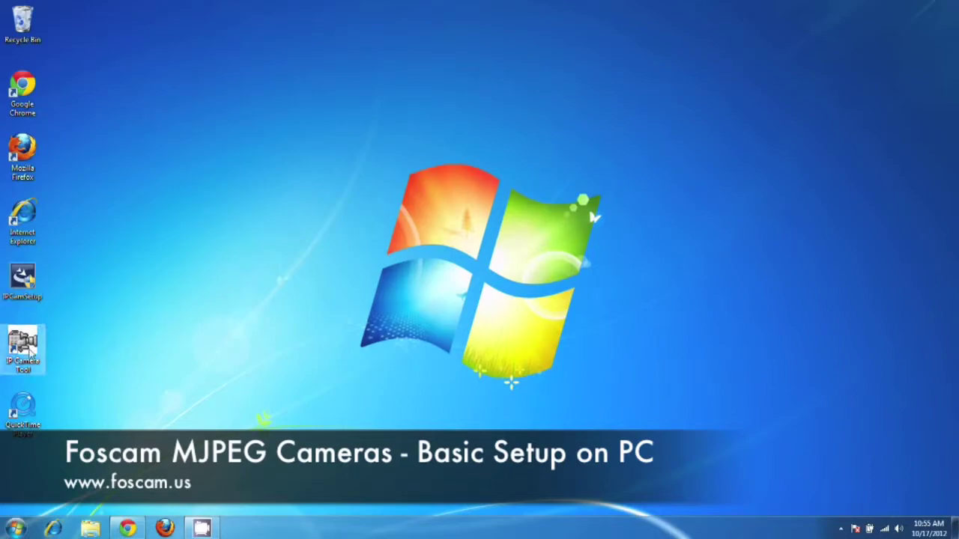
pyautogui.click(127, 529)
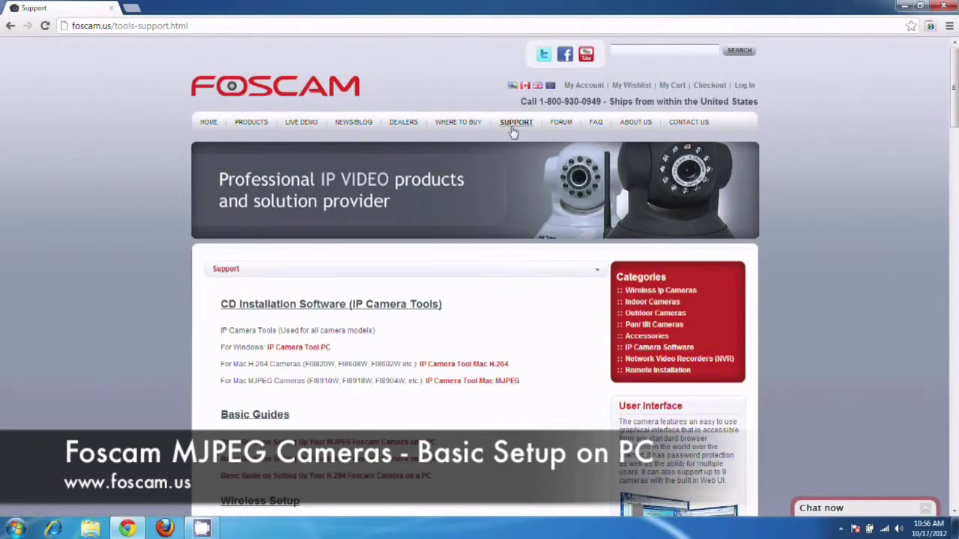
pyautogui.scroll(-1, 373, 264)
pyautogui.scroll(-1, 337, 300)
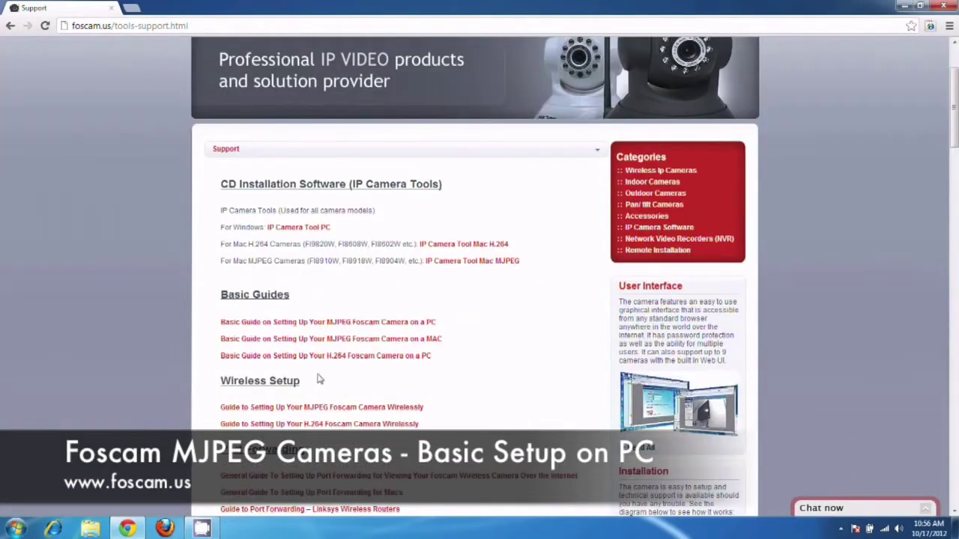
pyautogui.scroll(-1, 302, 360)
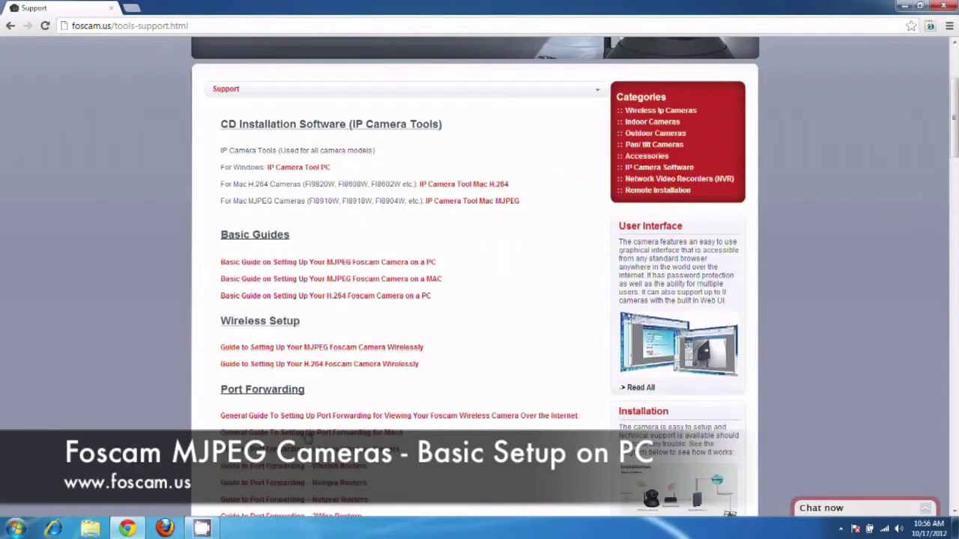
pyautogui.scroll(-1, 307, 480)
pyautogui.scroll(3, 307, 479)
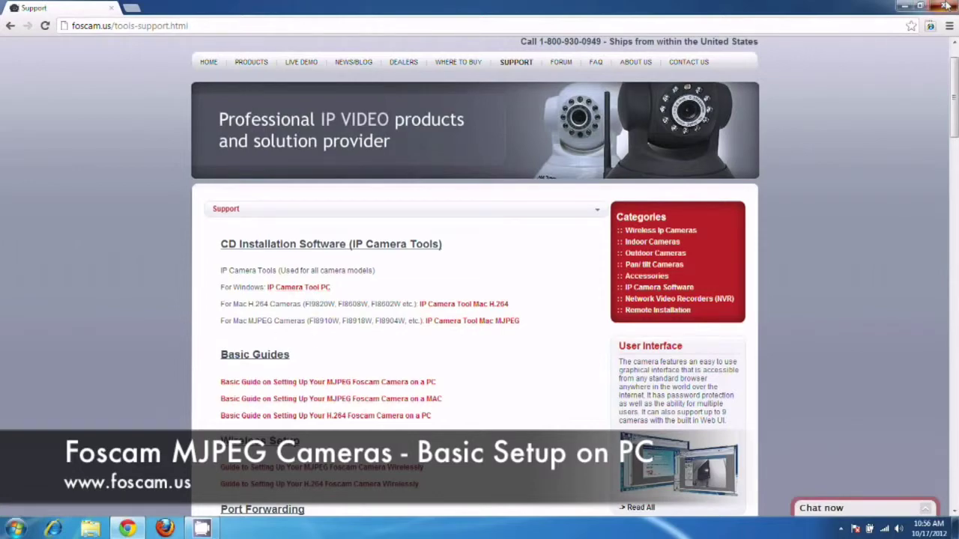
pyautogui.click(902, 7)
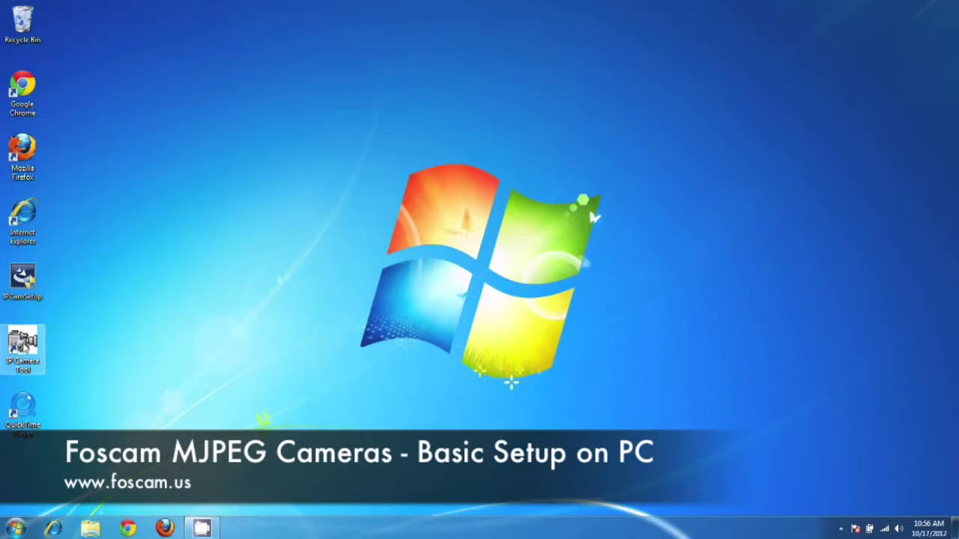
# Step: Launch IP Camera Tool and open the Network Configuration of the Anonymous camera, moving the dialog clear of the camera list
pyautogui.doubleClick(23, 346)
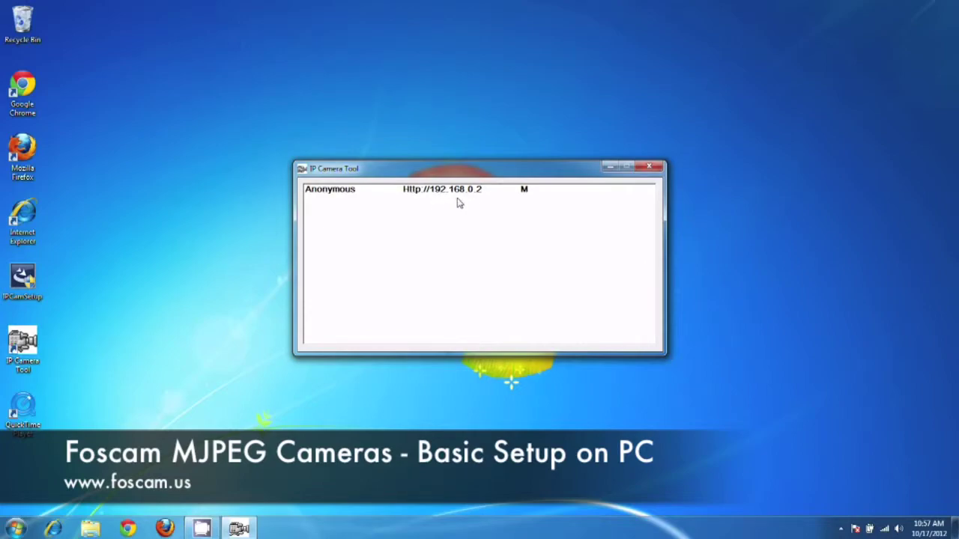
pyautogui.click(440, 194)
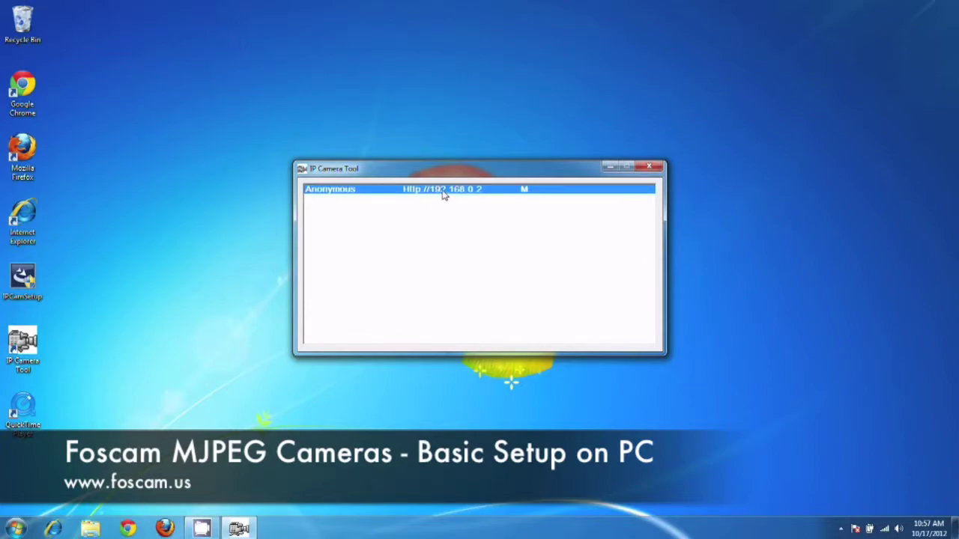
pyautogui.rightClick(443, 194)
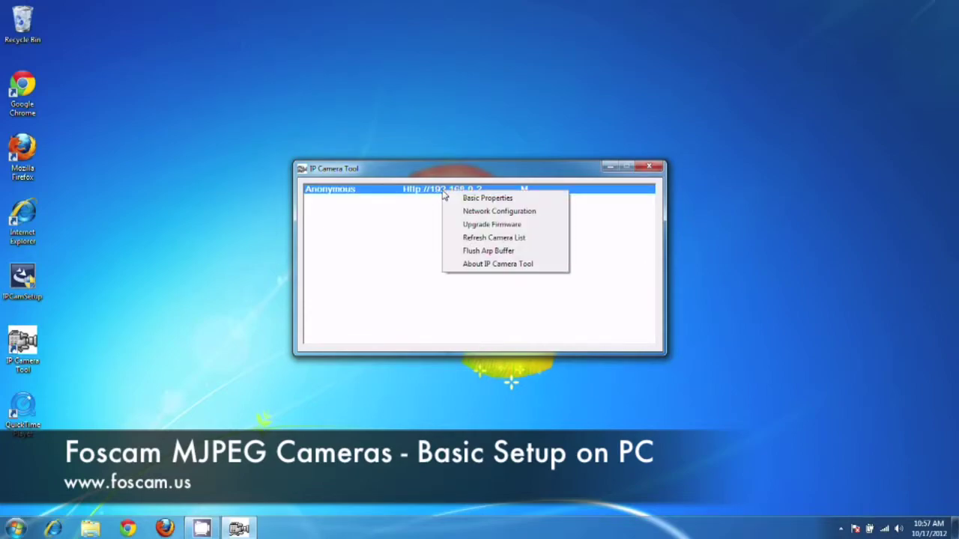
pyautogui.click(480, 212)
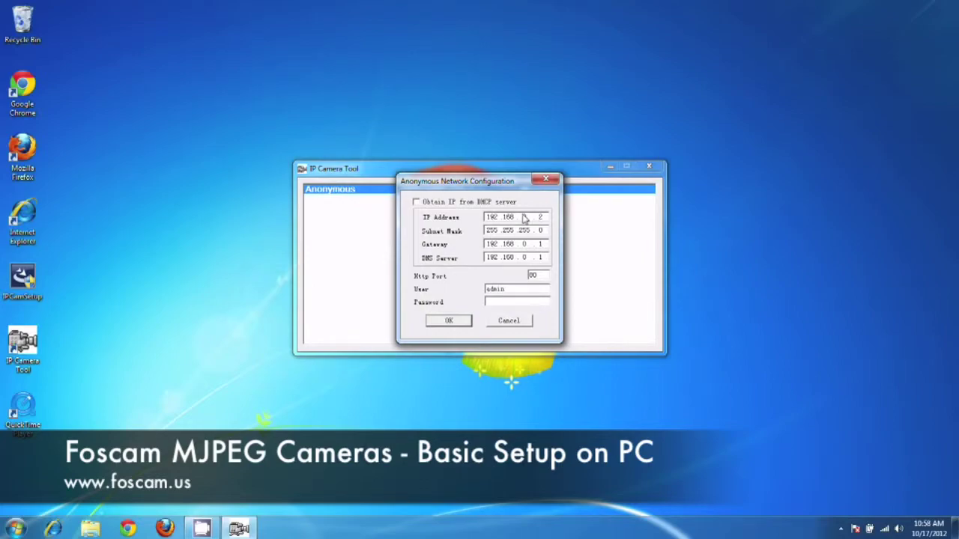
pyautogui.moveTo(498, 182); pyautogui.dragTo(502, 219)
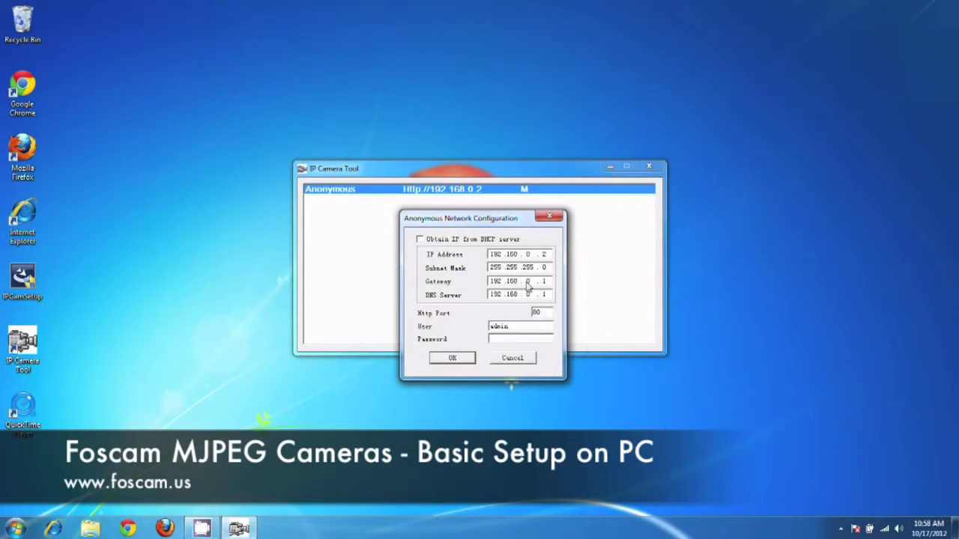
# Step: Run ipconfig in a Command Prompt, compare the computer's IP address, subnet mask and gateway with the camera's, and close the prompt
pyautogui.click(15, 529)
pyautogui.write('cmd')
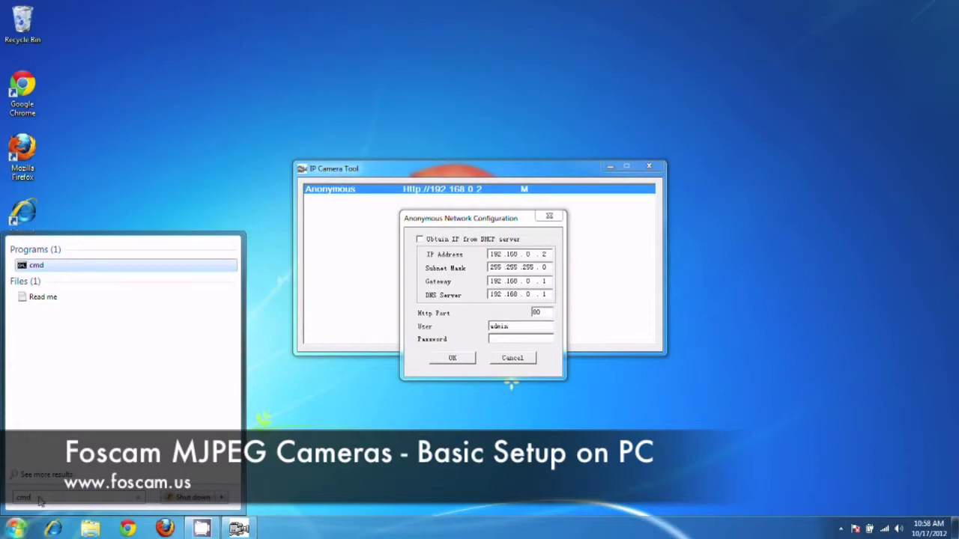
pyautogui.press('Return')
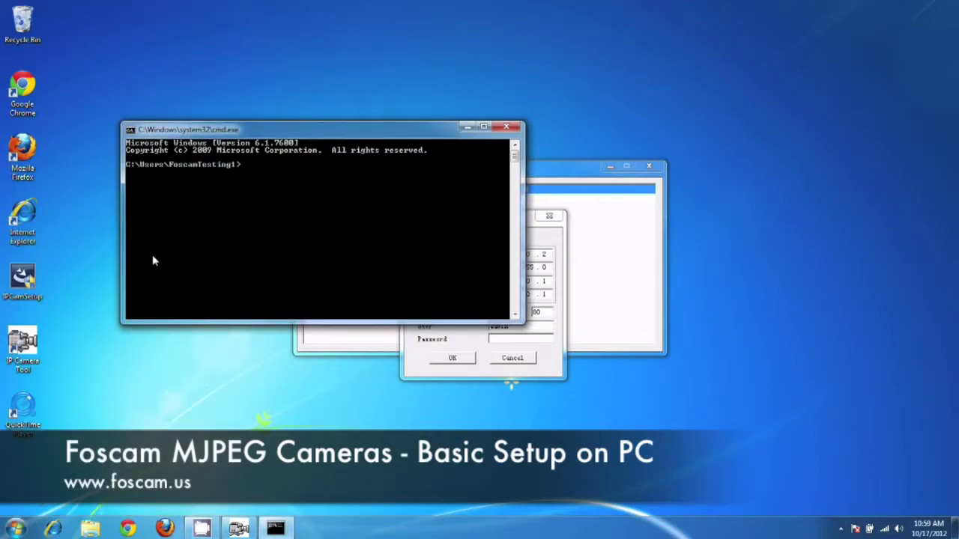
pyautogui.moveTo(243, 134); pyautogui.dragTo(129, 110)
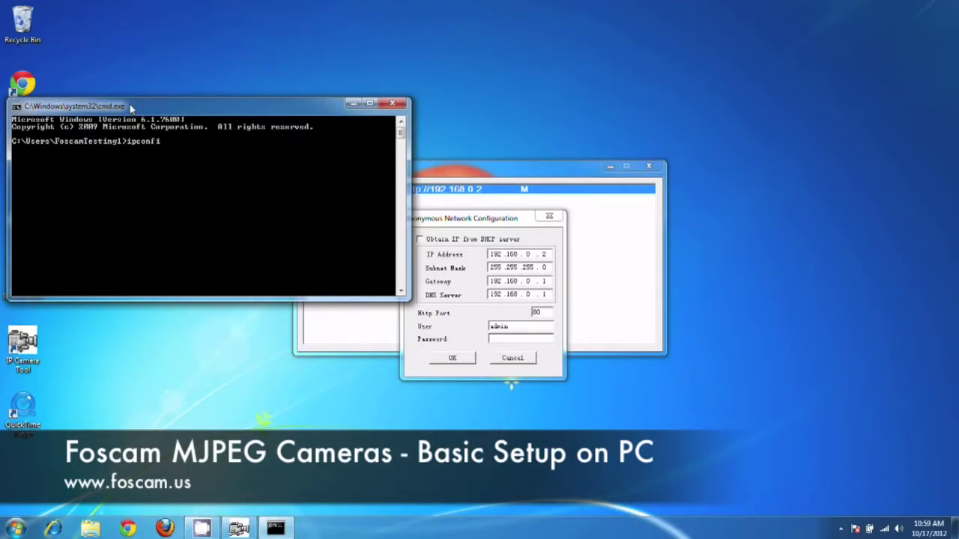
pyautogui.press('Return')
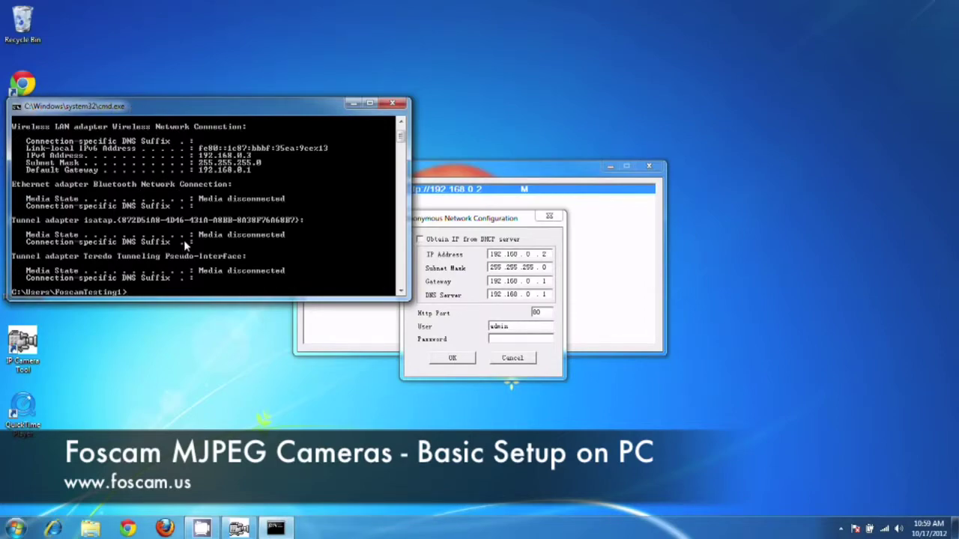
pyautogui.scroll(1, 201, 252)
pyautogui.scroll(1, 201, 253)
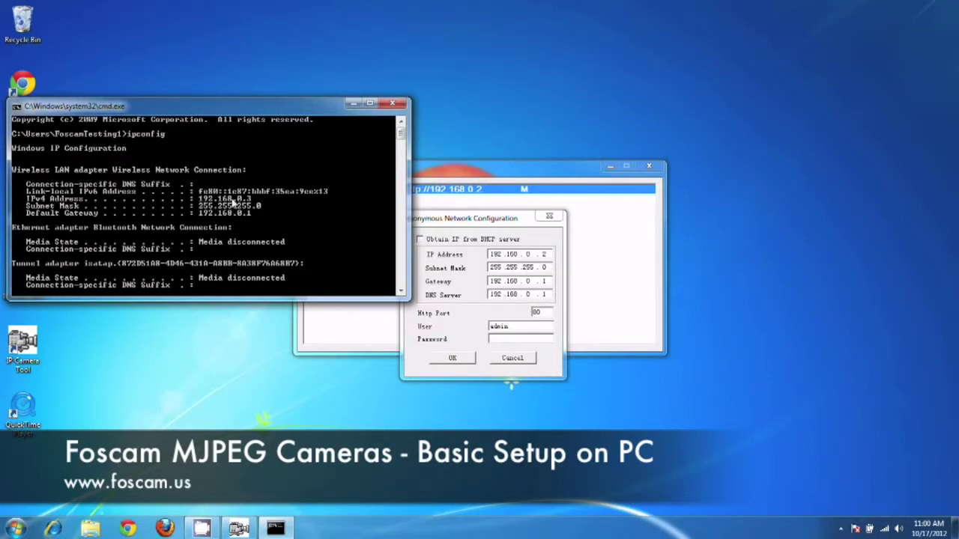
pyautogui.click(419, 238)
pyautogui.click(392, 103)
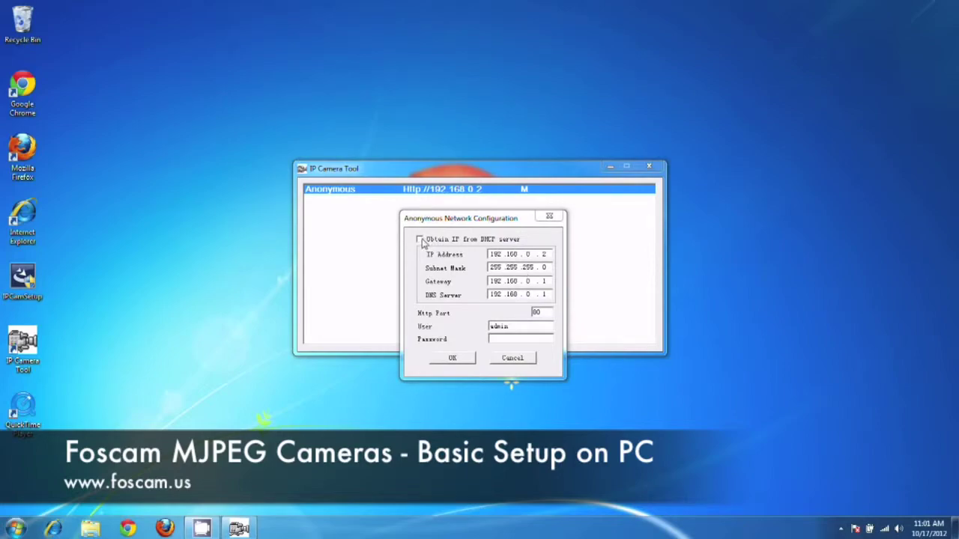
# Step: Try the option to obtain the camera's IP from the DHCP server, return to manual addressing, and close the network configuration
pyautogui.click(420, 240)
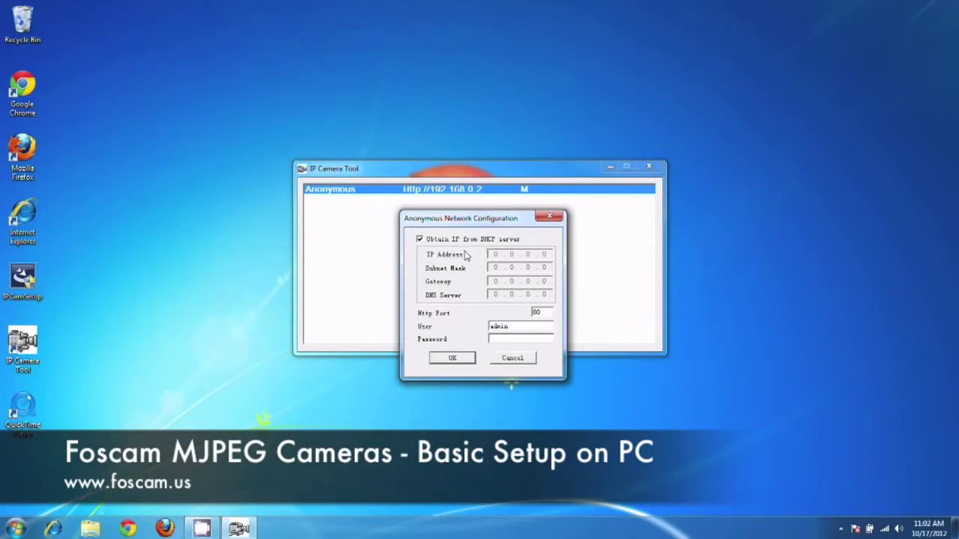
pyautogui.click(420, 239)
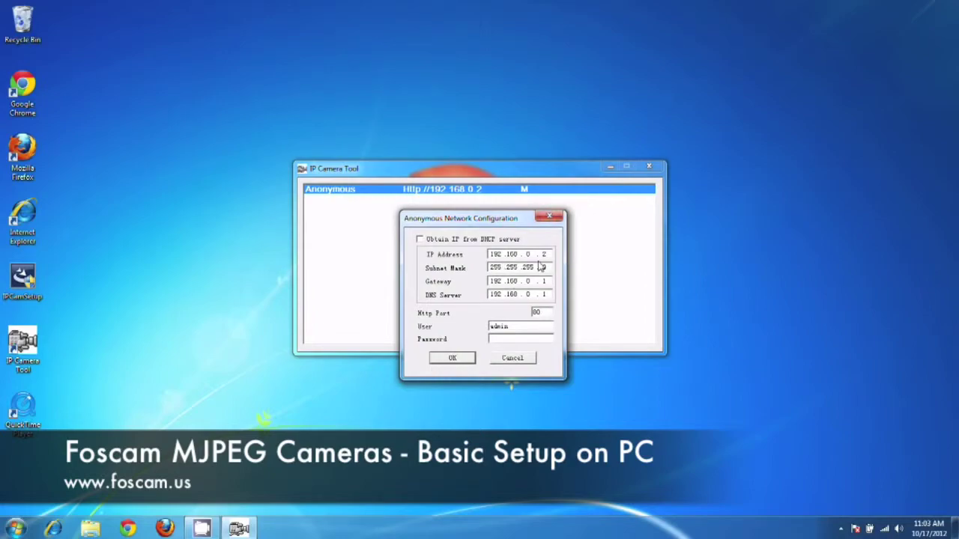
pyautogui.click(449, 359)
pyautogui.click(551, 218)
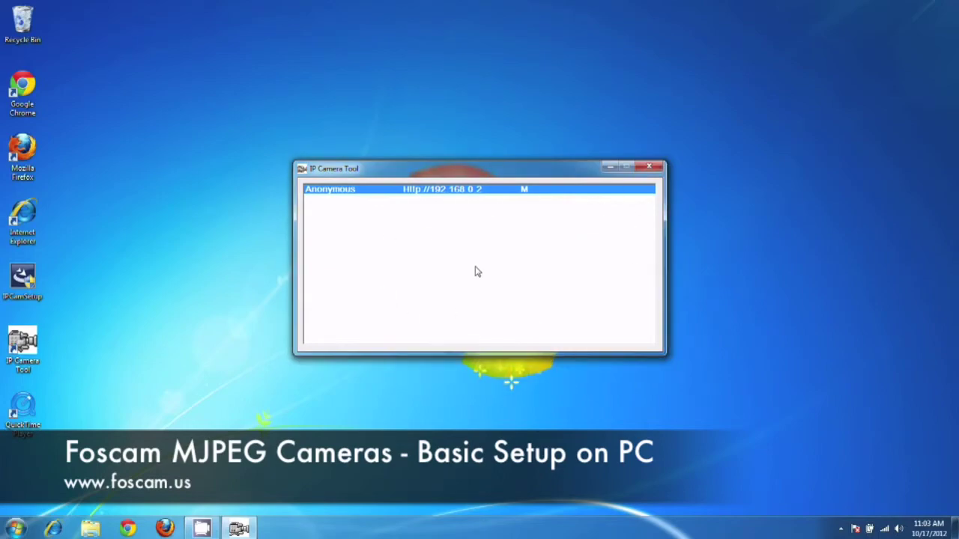
# Step: Open the Anonymous camera's web page from the camera list and log in as admin in ActiveX Mode
pyautogui.doubleClick(470, 192)
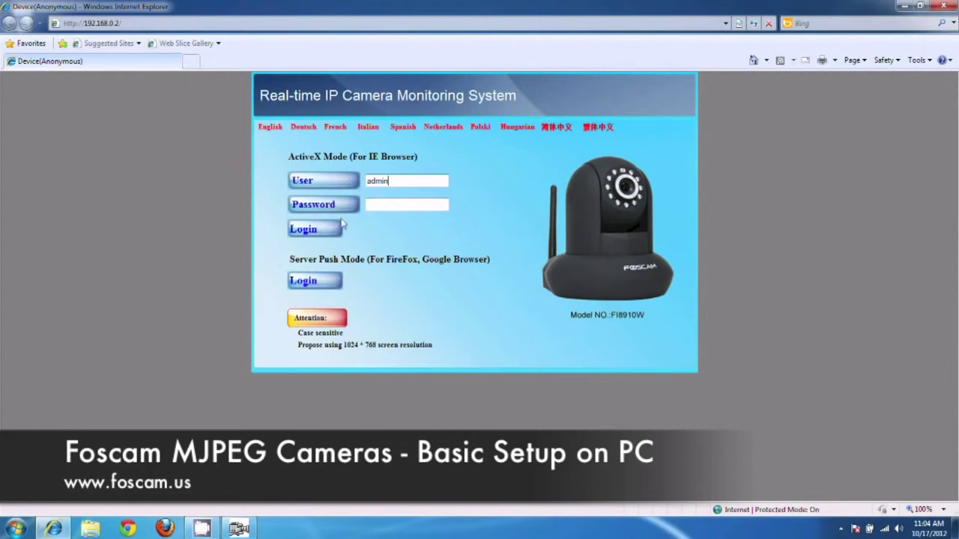
pyautogui.click(305, 233)
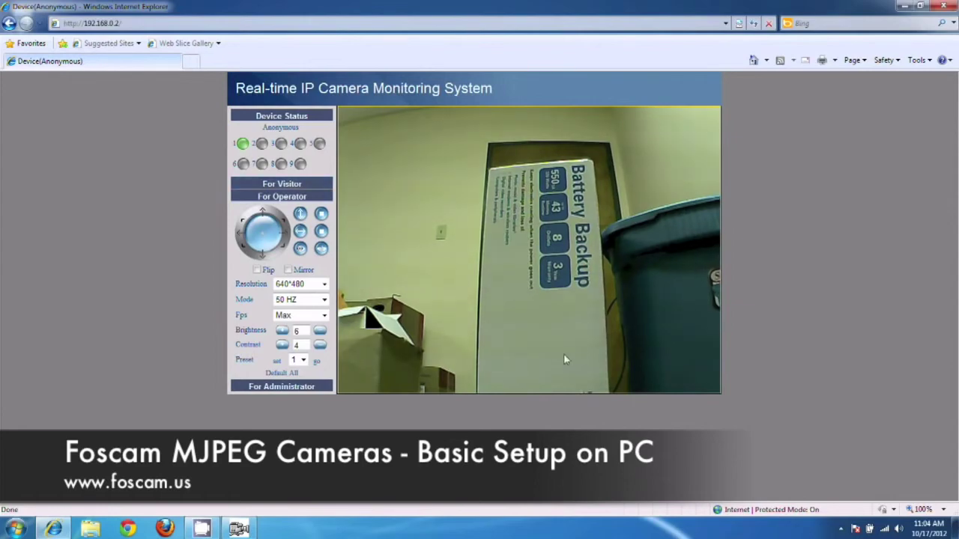
# Step: Pan the camera left and right and tilt it with the operator controls while watching the live view
pyautogui.click(282, 234)
pyautogui.click(244, 237)
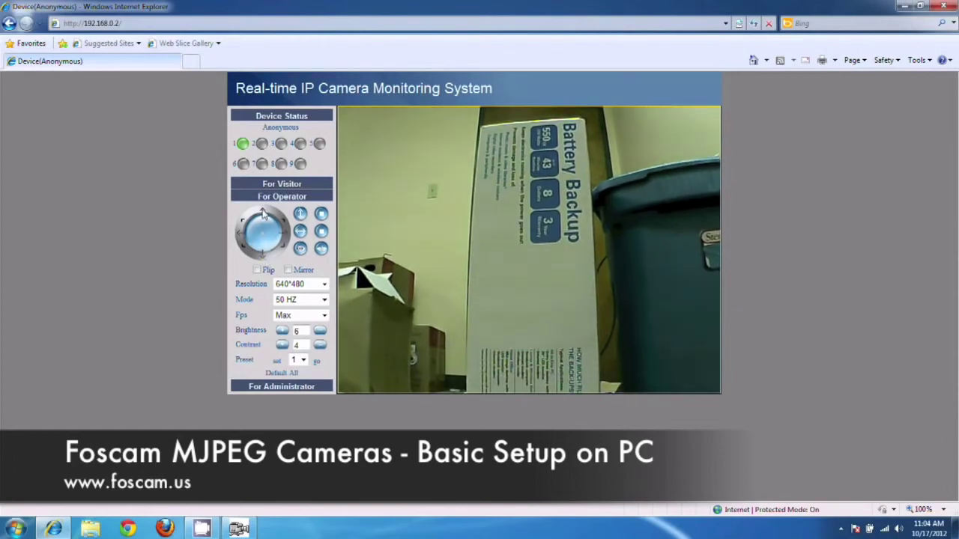
pyautogui.click(264, 214)
pyautogui.click(285, 237)
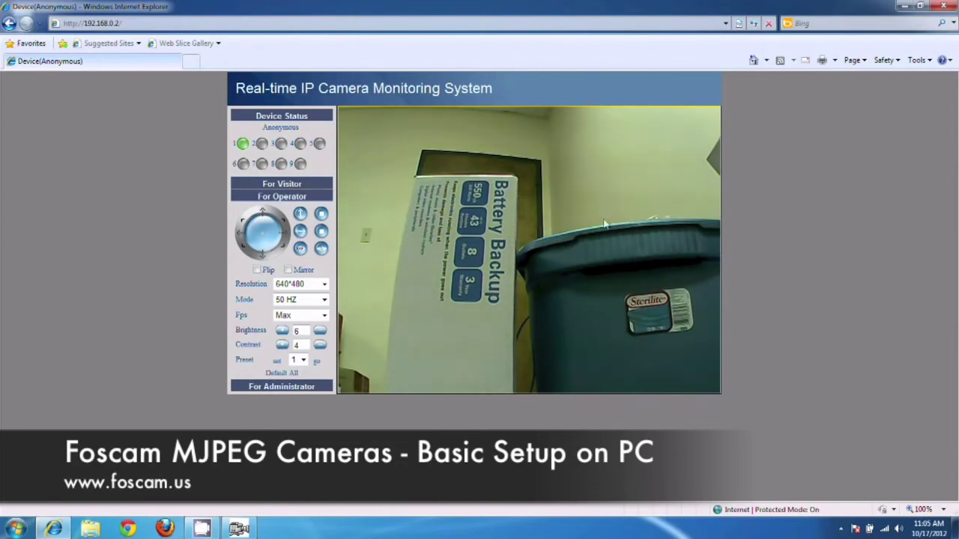
pyautogui.click(917, 61)
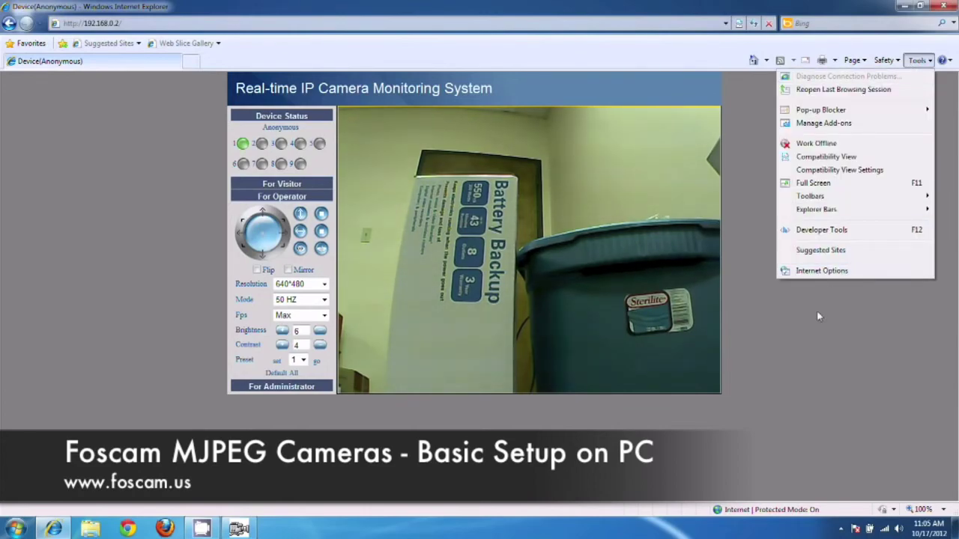
pyautogui.click(801, 334)
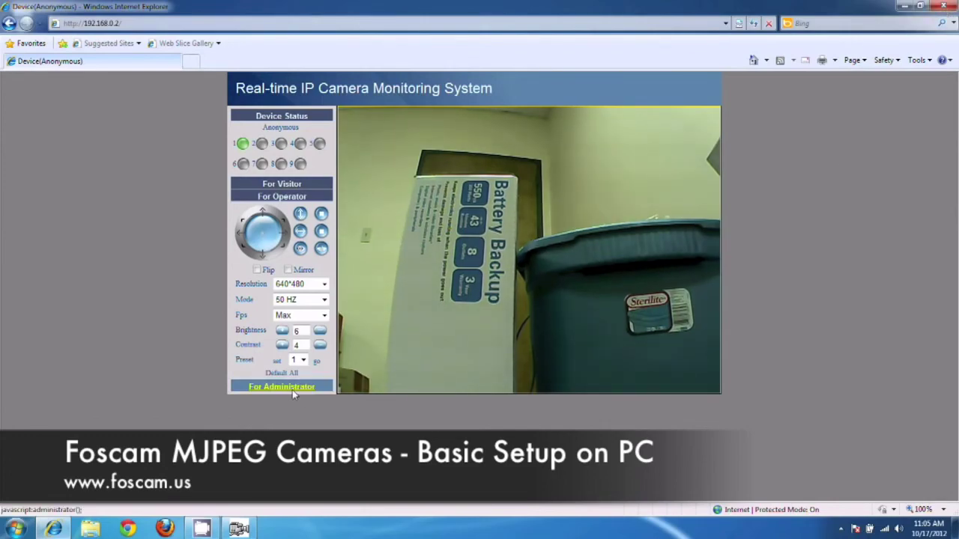
# Step: Examine the camera's administrator area, including the Wireless LAN Settings page, and close the browser
pyautogui.click(323, 388)
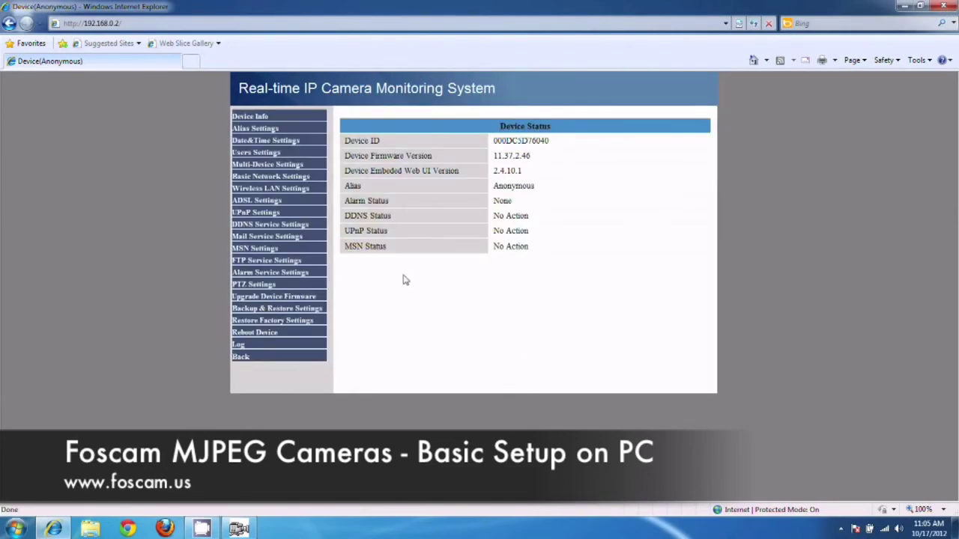
pyautogui.click(241, 359)
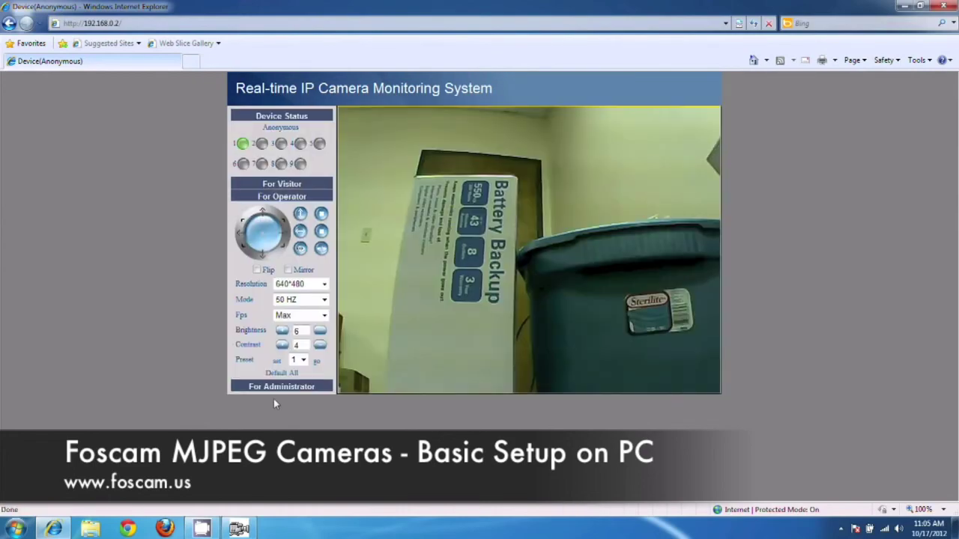
pyautogui.click(289, 389)
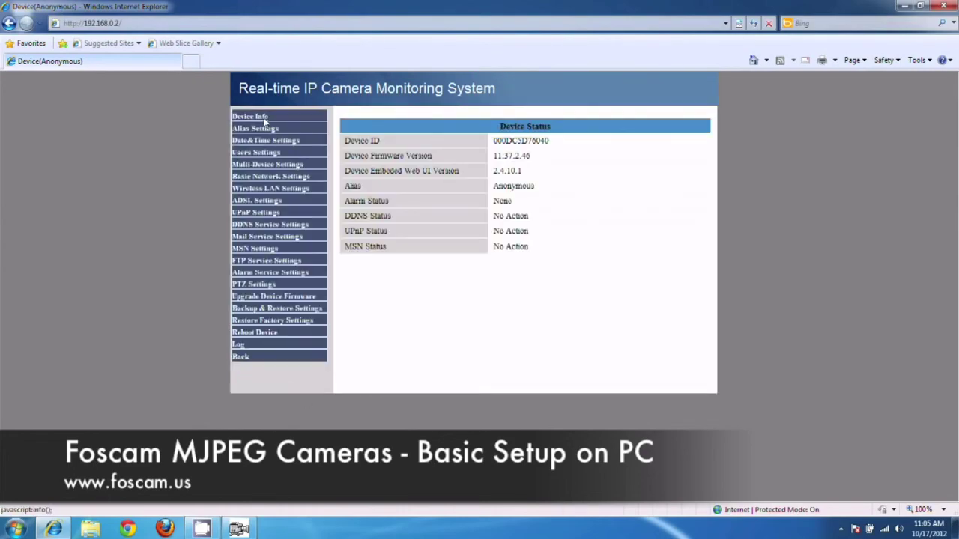
pyautogui.click(275, 191)
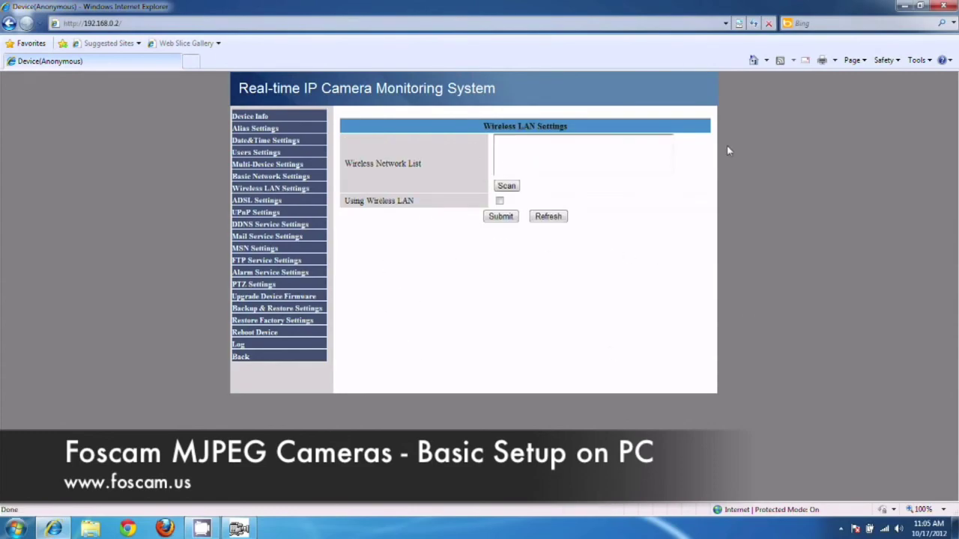
pyautogui.click(943, 6)
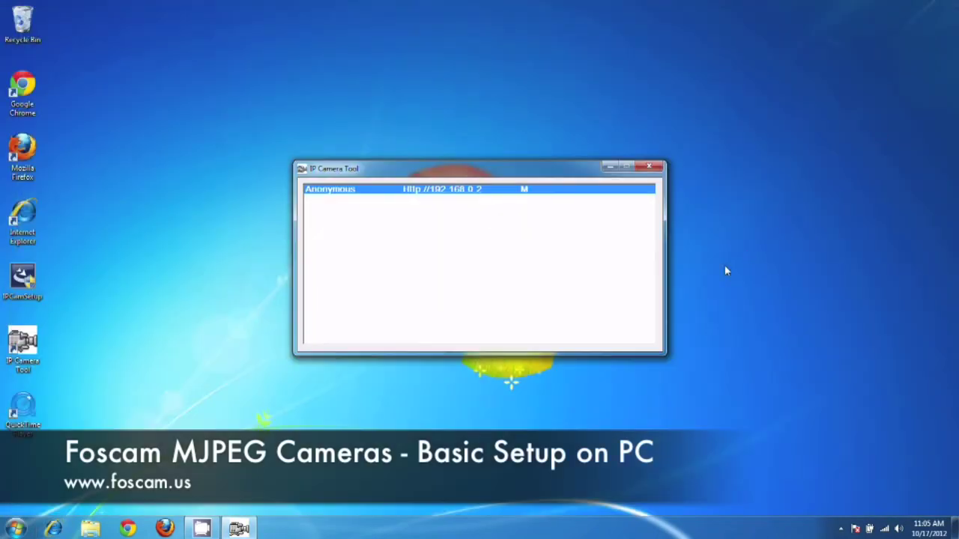